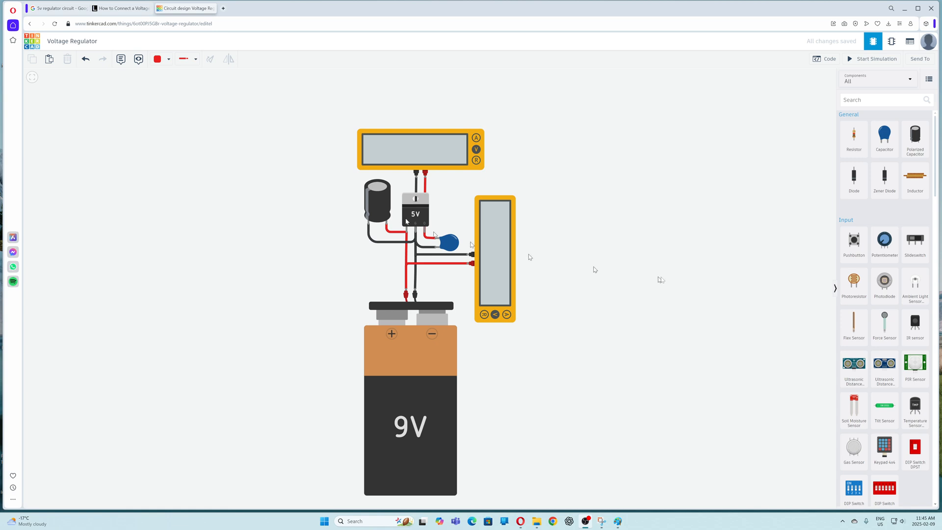
- Add a 3.3V Regulator component to the canvas beside the existing regulator circuit
scroll(856, 282, "down", 5)
scroll(858, 283, "down", 8)
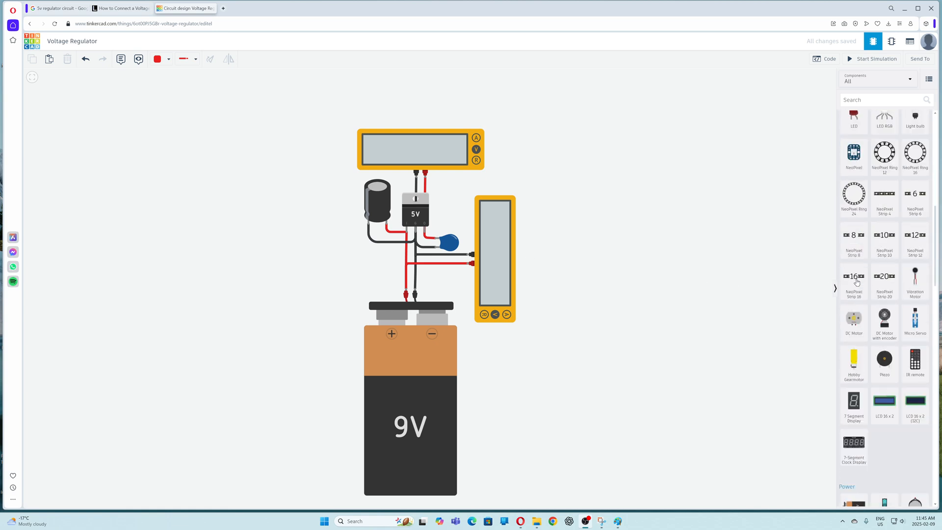
scroll(864, 285, "down", 10)
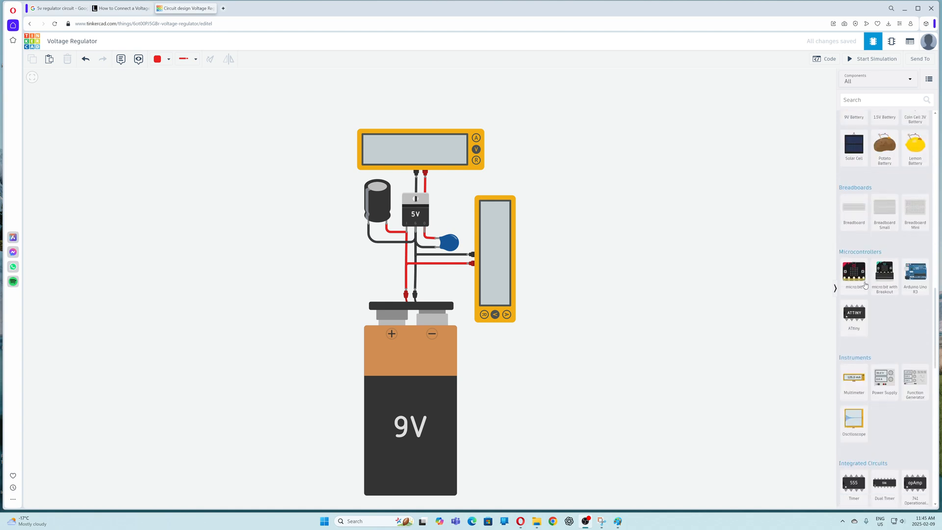
scroll(865, 285, "down", 2)
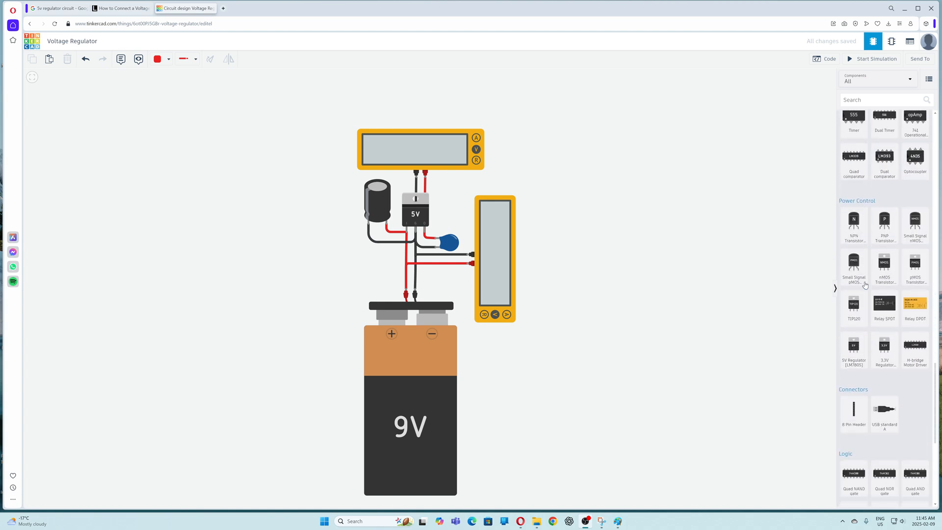
left_click_drag(885, 346, 599, 224)
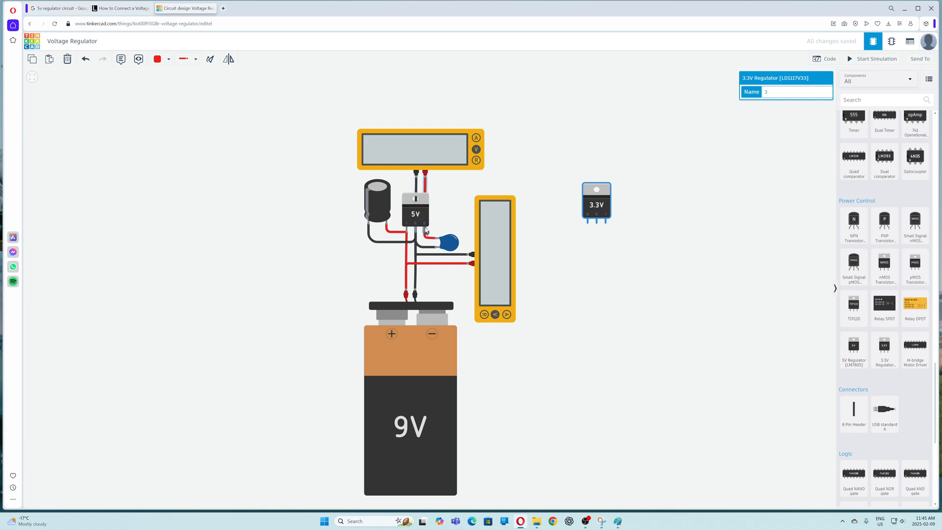
left_click(633, 252)
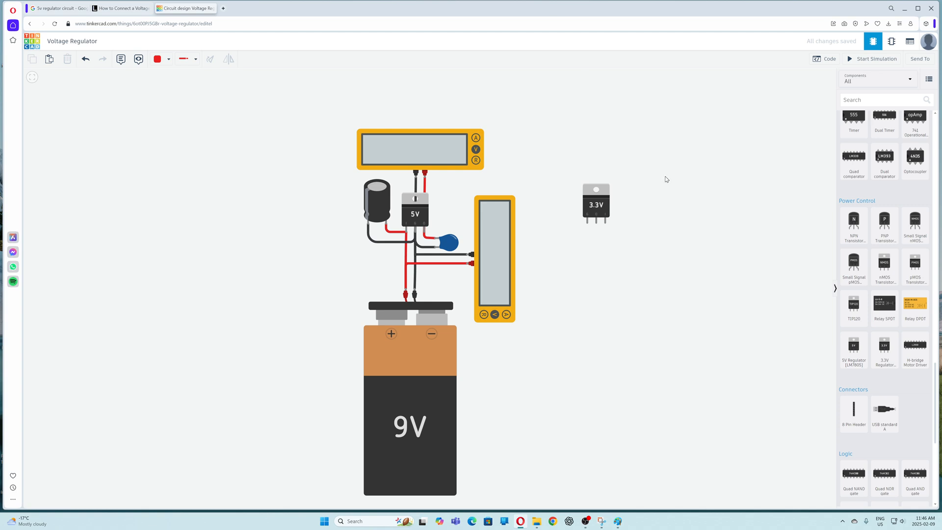
- Switch to Paint and mark the battery, LM7805 regulator and capacitor polarity in yellow on the schematic
left_click(617, 522)
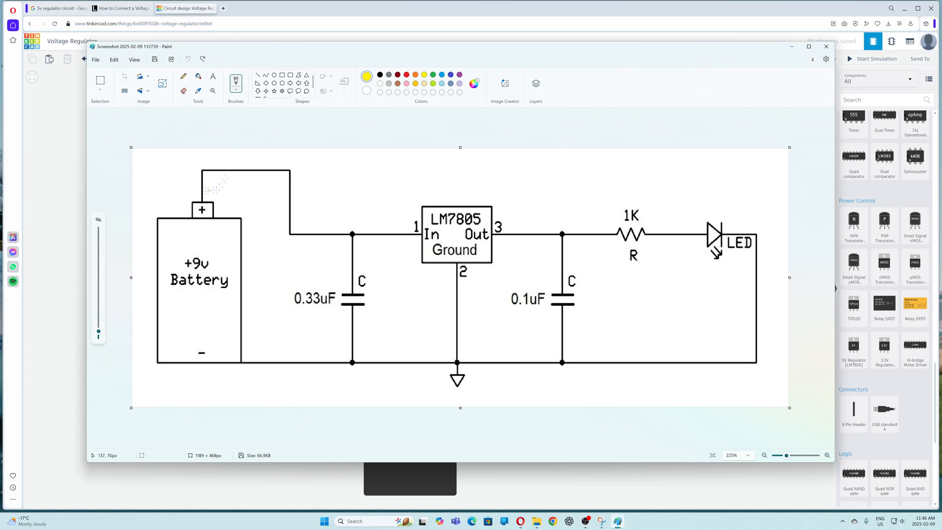
mouse_move(199, 185)
left_mouse_down()
mouse_move(170, 194)
mouse_move(141, 291)
mouse_move(195, 383)
mouse_move(272, 333)
mouse_move(235, 206)
mouse_move(190, 185)
left_mouse_up()
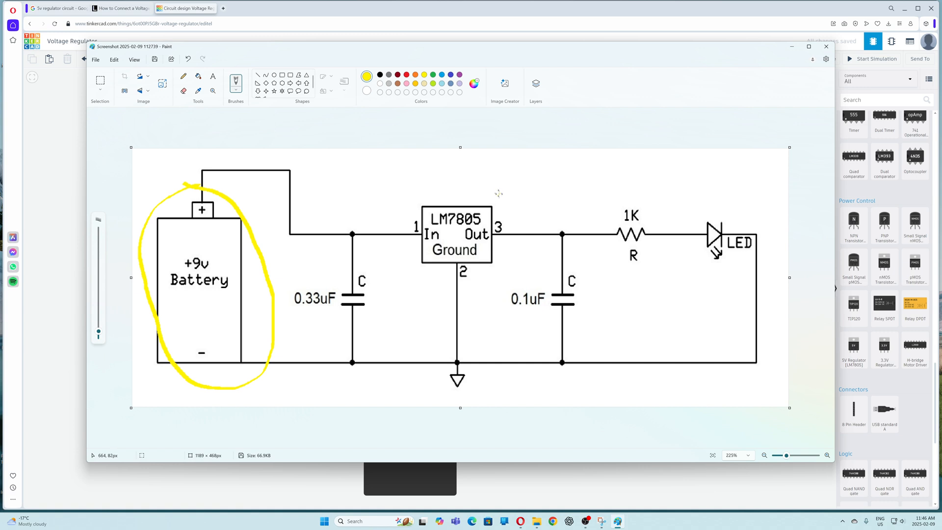
mouse_move(461, 169)
left_mouse_down()
mouse_move(450, 201)
mouse_move(472, 192)
left_mouse_up()
left_click_drag(338, 285, 344, 286)
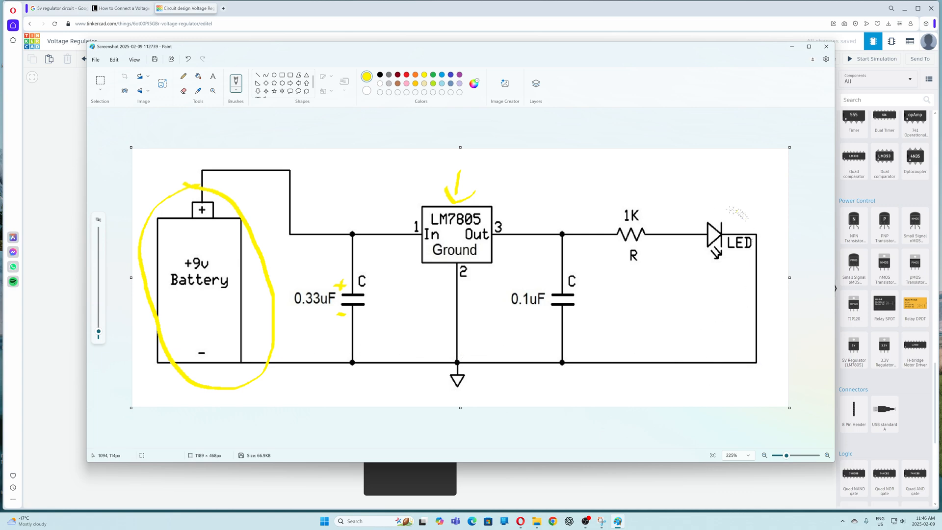
- Circle the LED, 1K resistor and 0.1uF capacitor in yellow on the schematic
mouse_move(720, 202)
left_mouse_down()
mouse_move(707, 203)
mouse_move(731, 274)
mouse_move(767, 227)
mouse_move(694, 198)
left_mouse_up()
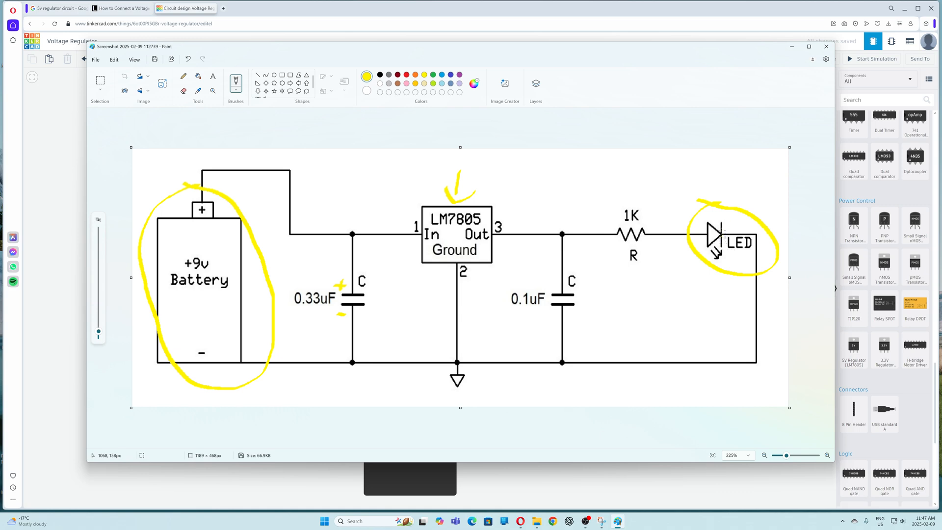
left_click_drag(720, 224, 719, 247)
mouse_move(637, 196)
left_mouse_down()
mouse_move(610, 202)
mouse_move(642, 267)
mouse_move(658, 206)
mouse_move(637, 192)
left_mouse_up()
left_click_drag(605, 279, 616, 290)
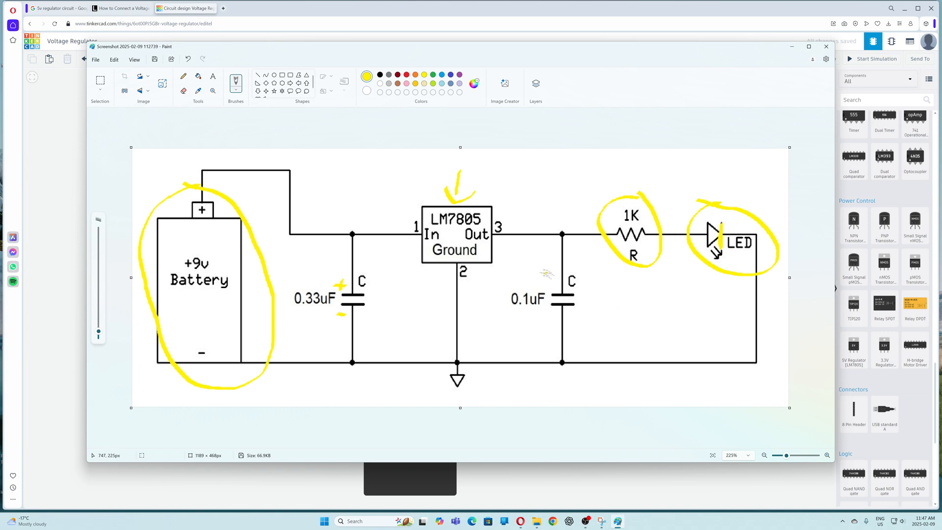
mouse_move(546, 271)
left_mouse_down()
mouse_move(498, 293)
mouse_move(571, 337)
mouse_move(592, 274)
mouse_move(534, 269)
left_mouse_up()
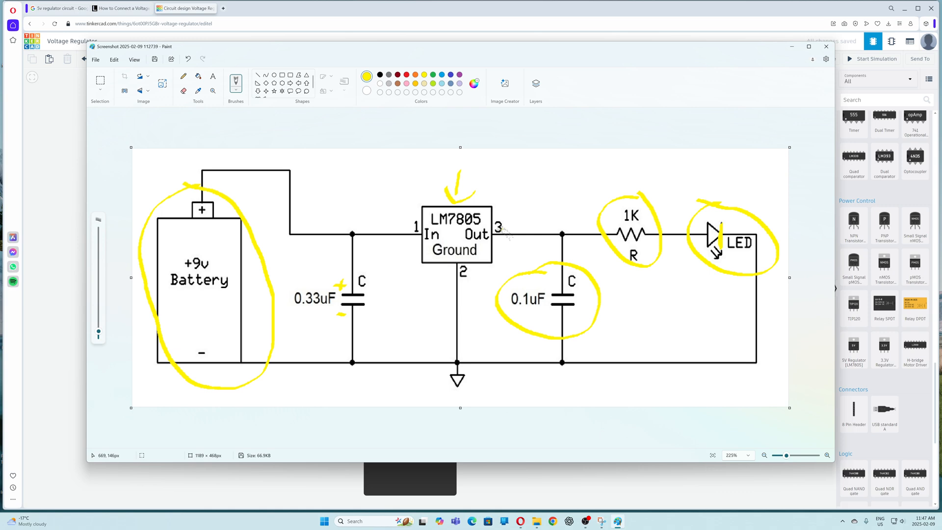
- Return to the circuit editor and run the simulation of the multimeter-connected regulator circuit
left_click(792, 48)
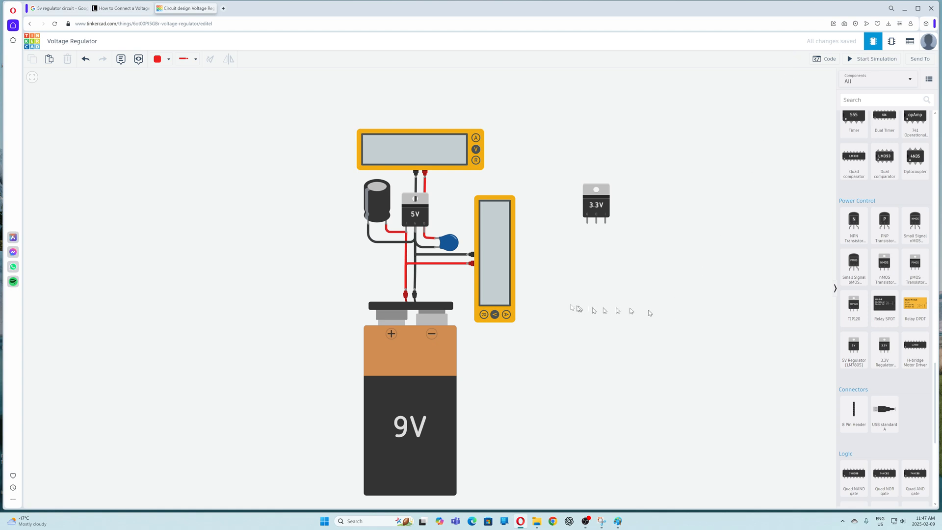
left_click(873, 58)
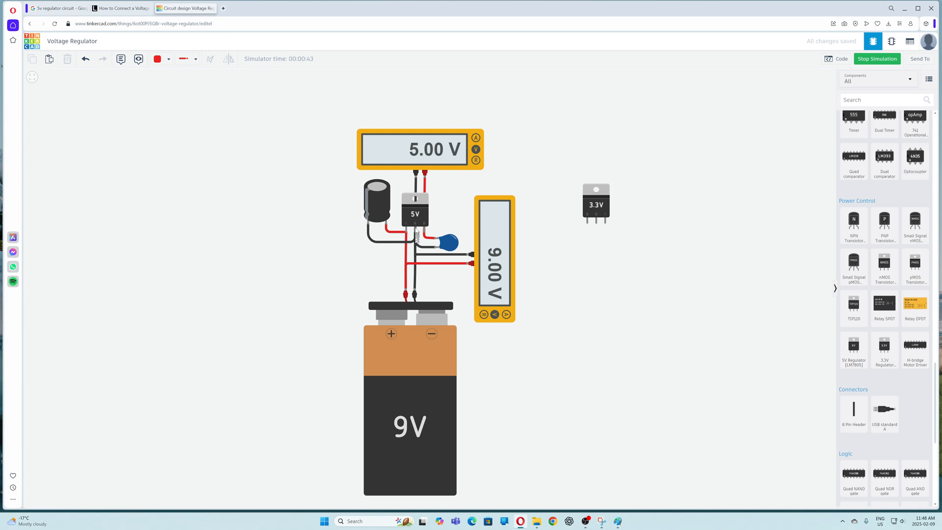
scroll(408, 212, "up", 2)
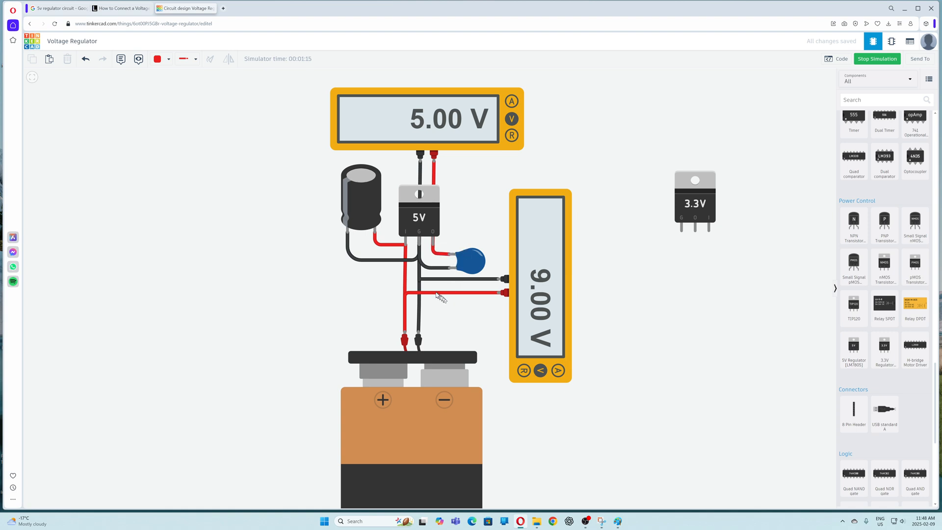
- Stop the simulation and reroute the red battery wire running to the side multimeter
left_click(418, 294)
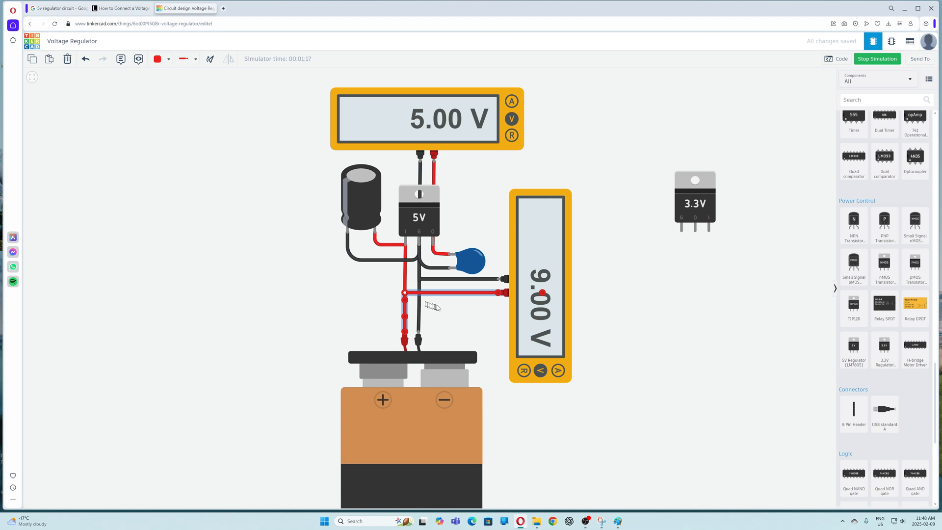
left_click(872, 60)
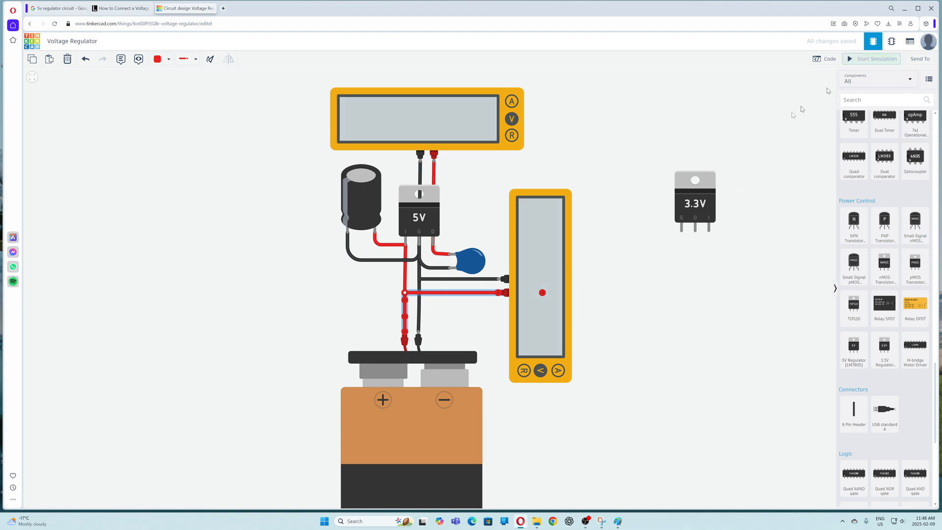
left_click_drag(409, 296, 401, 319)
left_click_drag(405, 320, 432, 297)
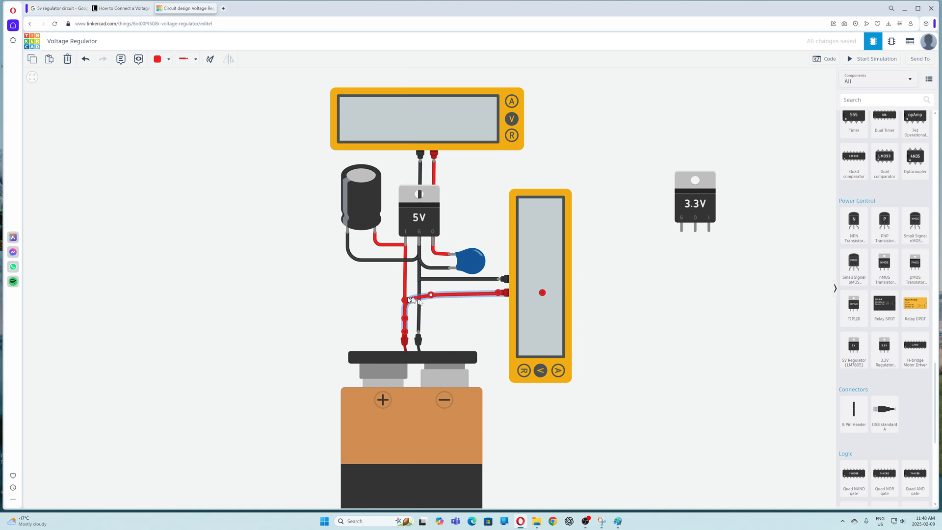
left_click(444, 313)
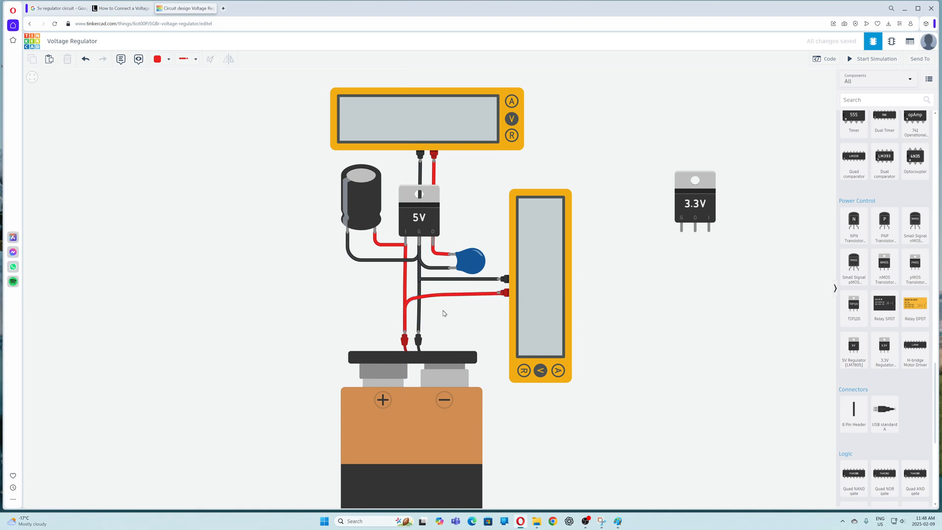
left_click(441, 282)
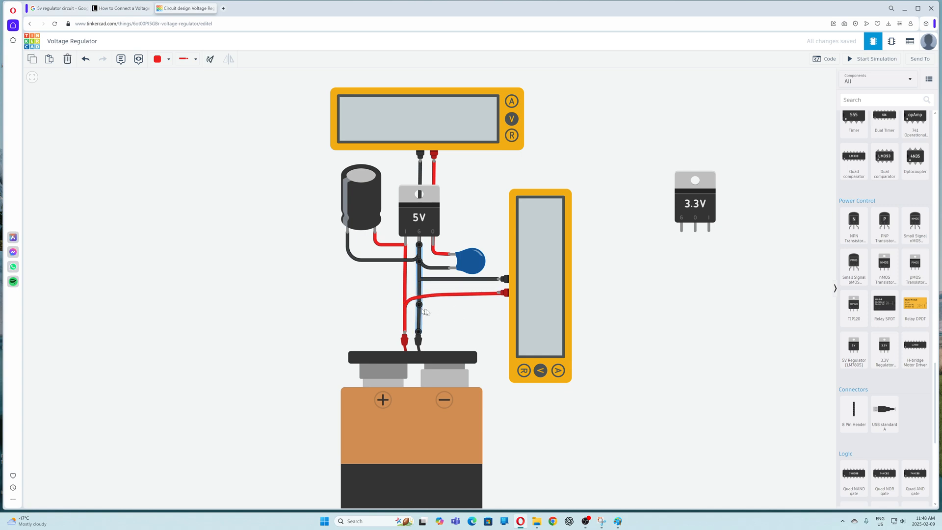
left_click(454, 318)
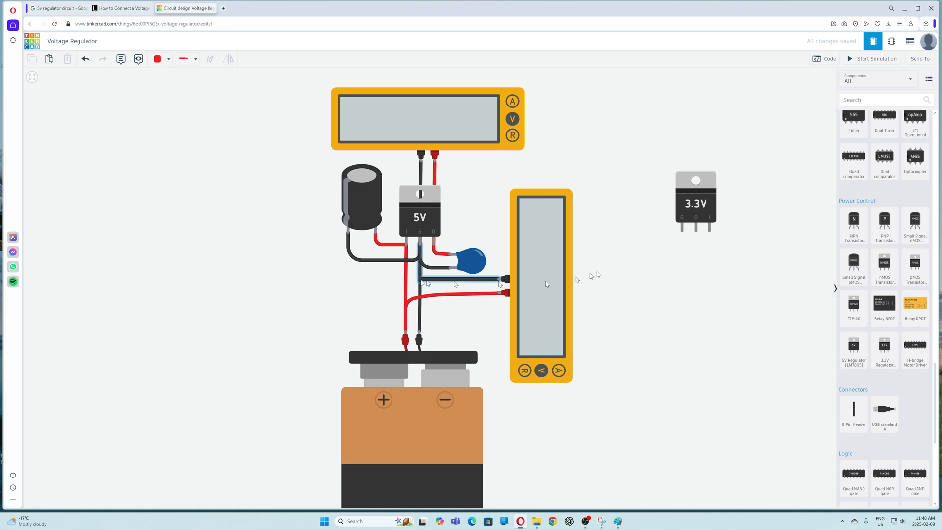
- Examine the breadboard version of the regulator circuit on the canvas
scroll(385, 258, "down", 3)
scroll(383, 257, "down", 3)
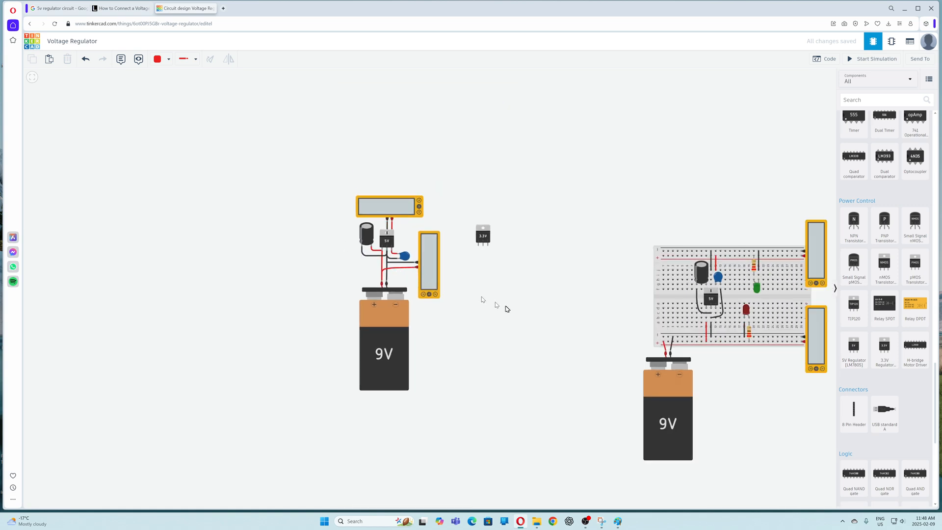
left_click_drag(504, 308, 294, 260)
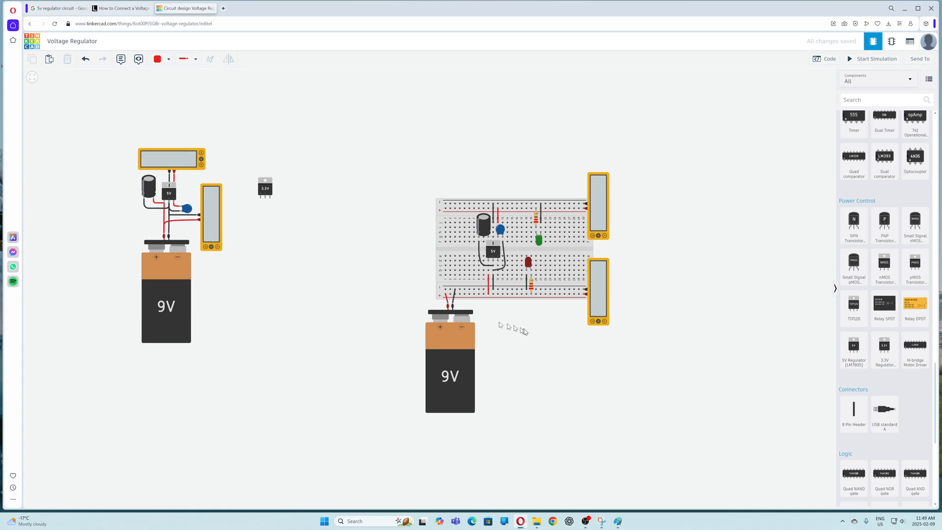
scroll(524, 329, "up", 2)
scroll(507, 104, "up", 1)
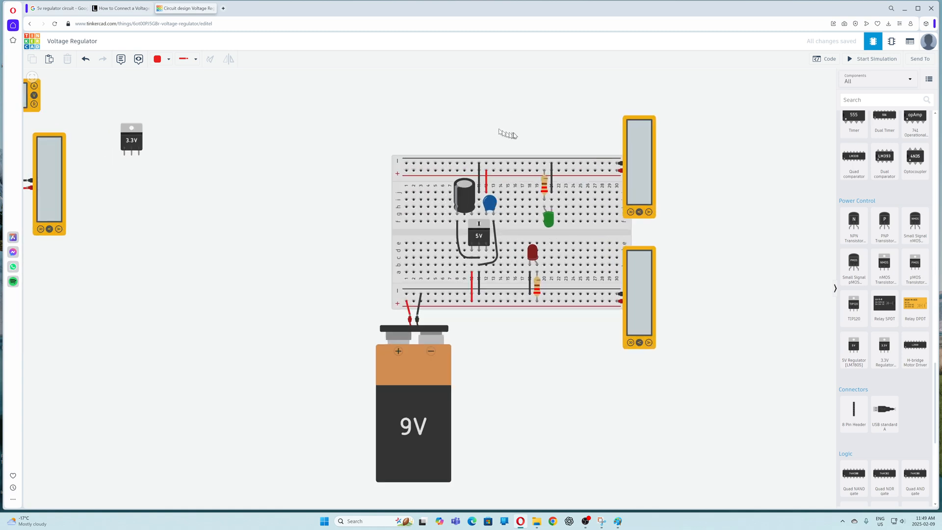
scroll(518, 135, "down", 2)
left_click_drag(320, 186, 411, 207)
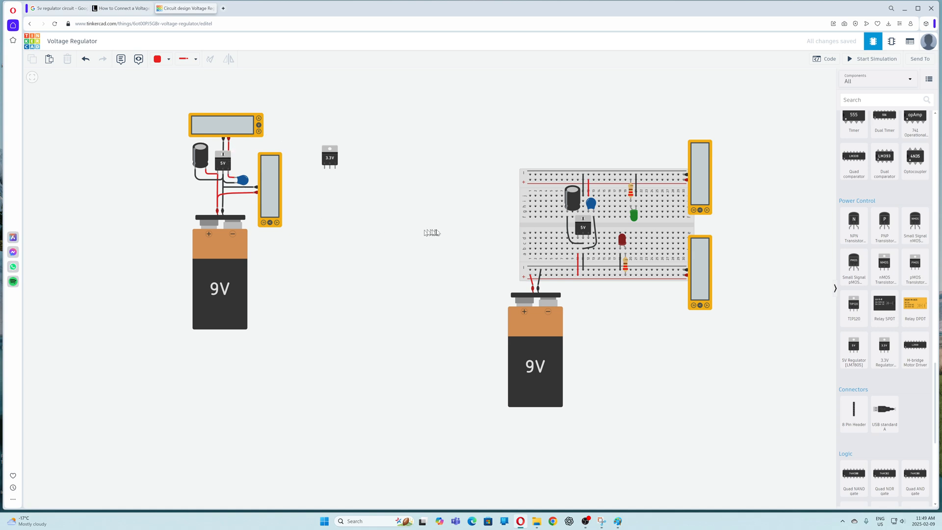
left_click_drag(431, 231, 342, 216)
scroll(471, 215, "up", 3)
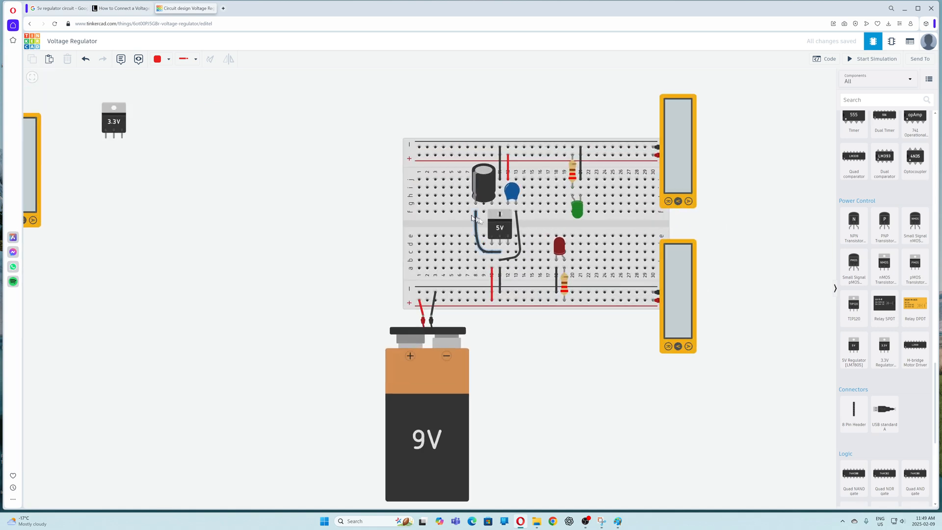
- Run the simulation of the breadboard circuit and stop it
left_click(871, 58)
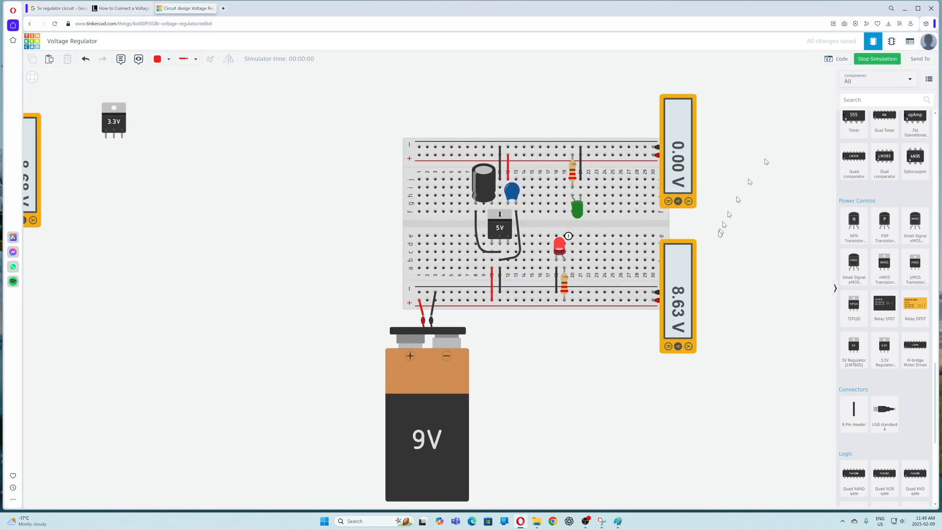
left_click_drag(740, 220, 716, 214)
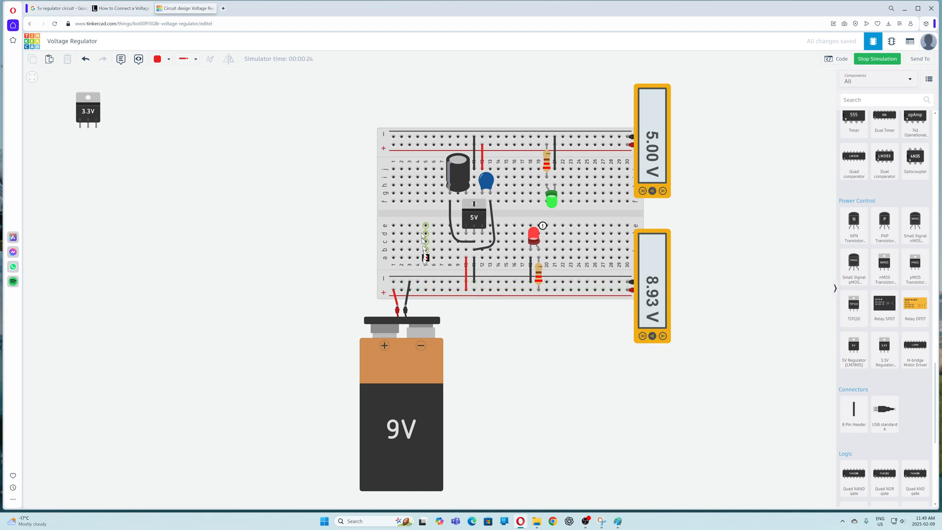
left_click(425, 201)
left_click(859, 60)
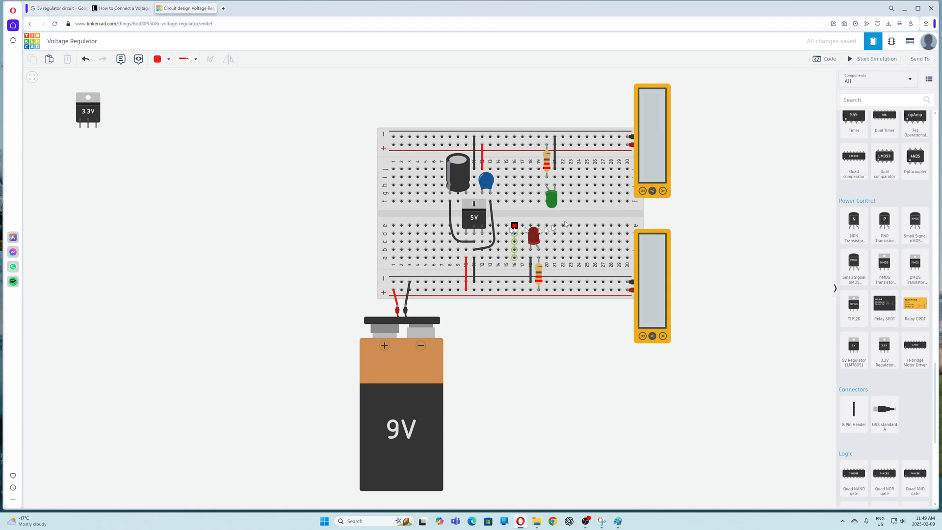
- Lift the 5V regulator off the breadboard and plug it back into its original position
left_click(478, 218)
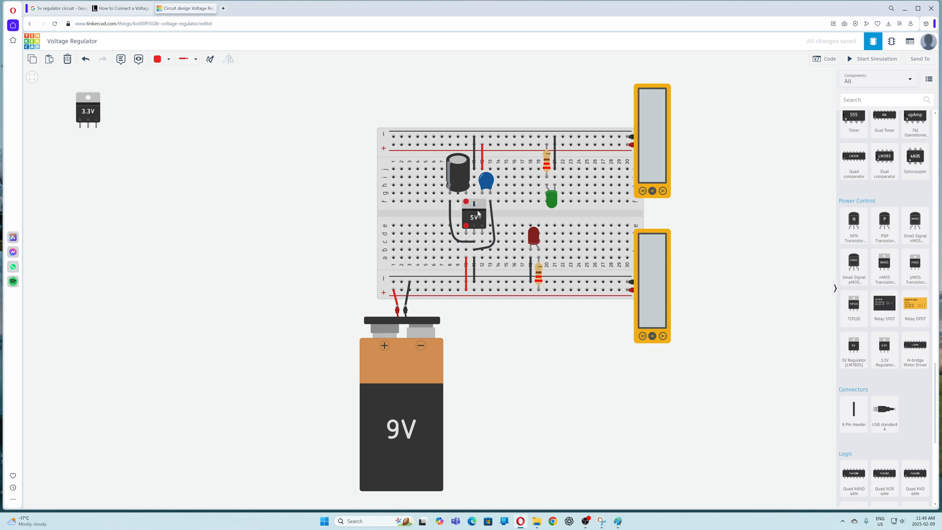
left_click_drag(479, 212, 324, 201)
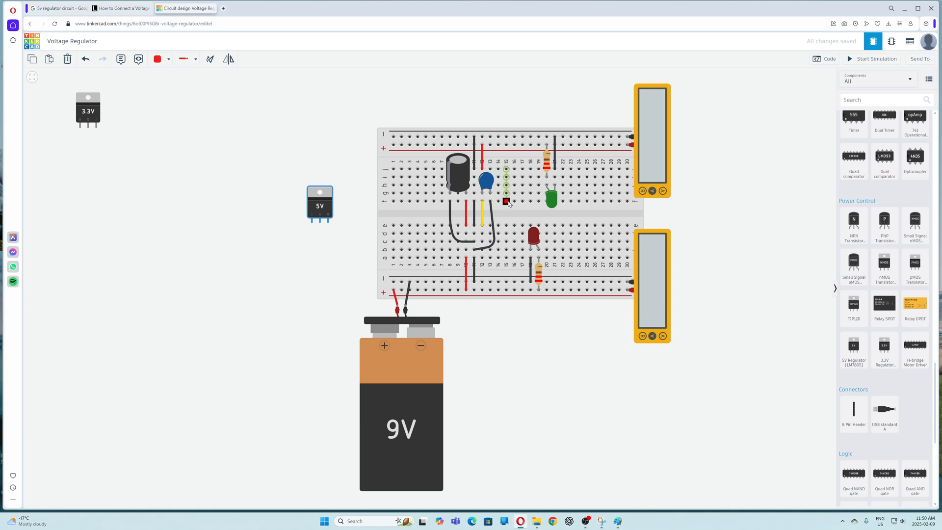
left_click_drag(320, 206, 473, 217)
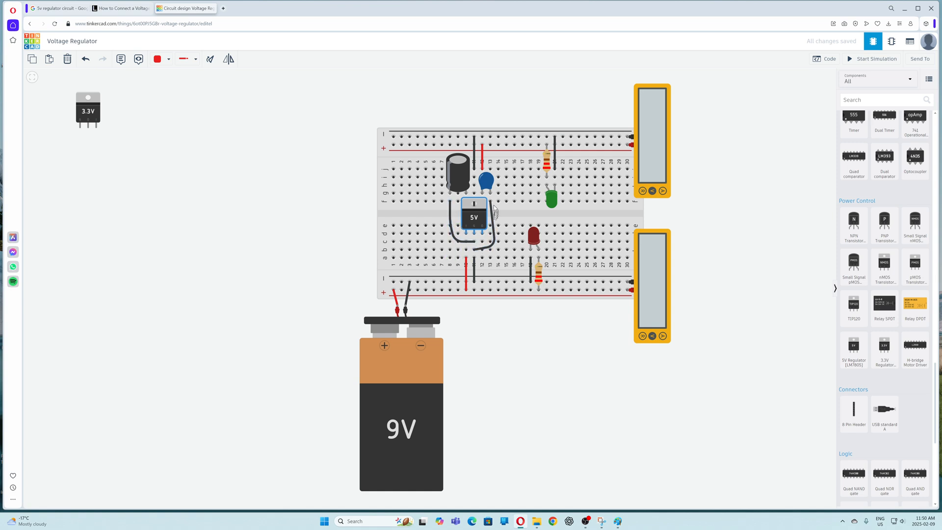
left_click(474, 251)
left_click_drag(476, 227, 476, 188)
- Run the simulation briefly, then move both capacitors off the breadboard
left_click(872, 58)
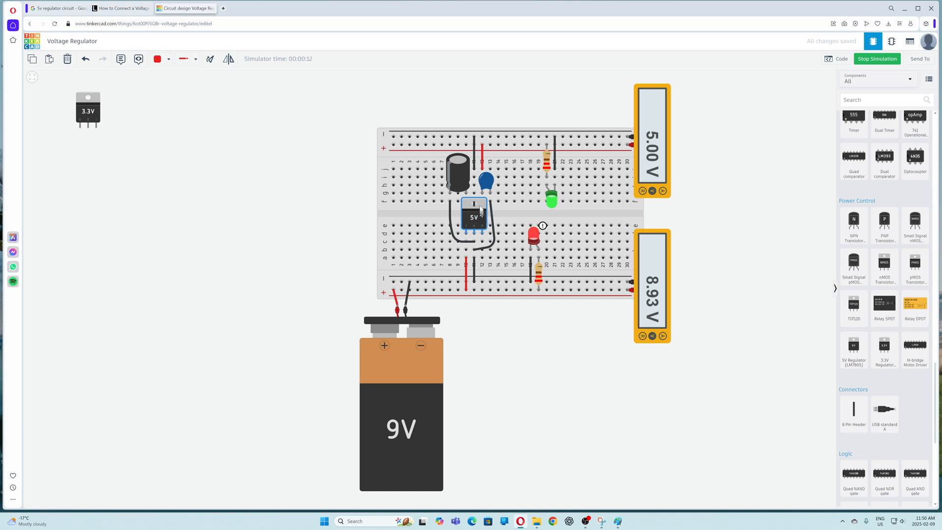
left_click(877, 59)
left_click_drag(492, 186, 525, 100)
left_click(459, 170)
left_click_drag(459, 170, 459, 93)
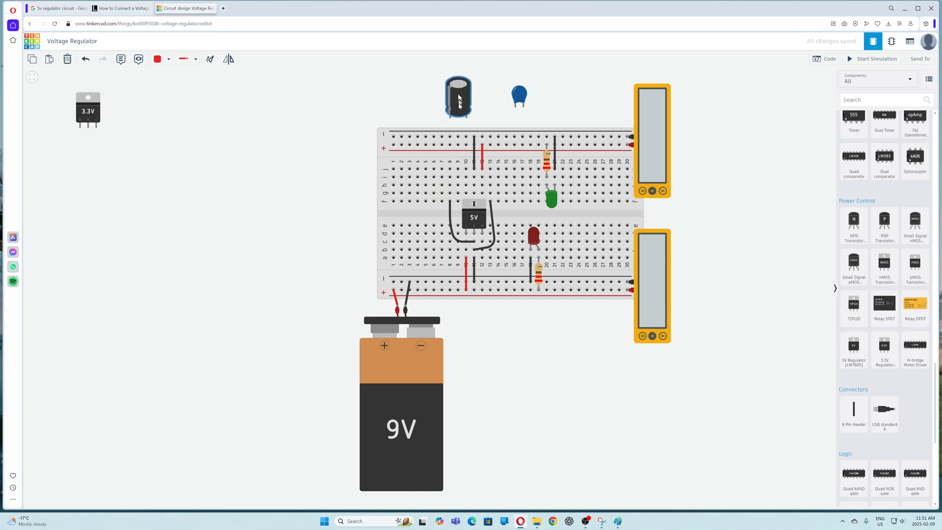
- Run the simulation without the capacitors and stop it
left_click(849, 60)
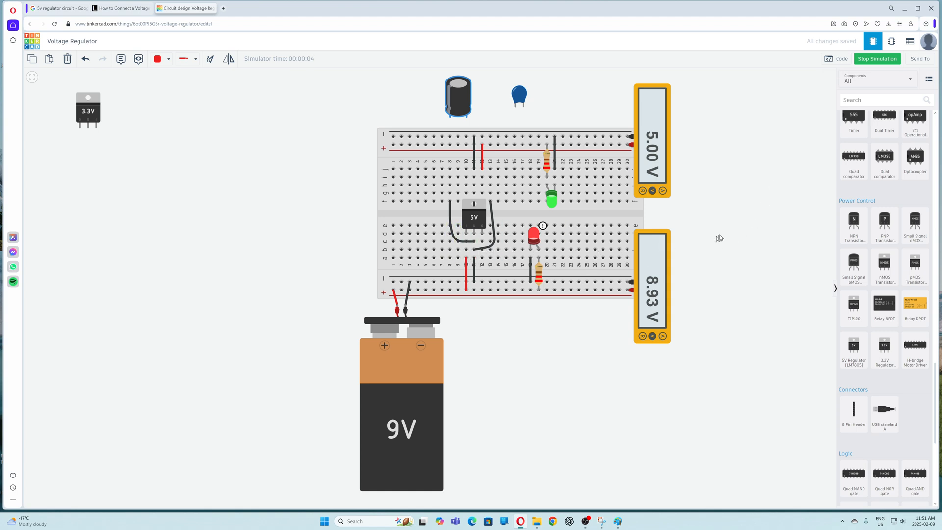
left_click(865, 60)
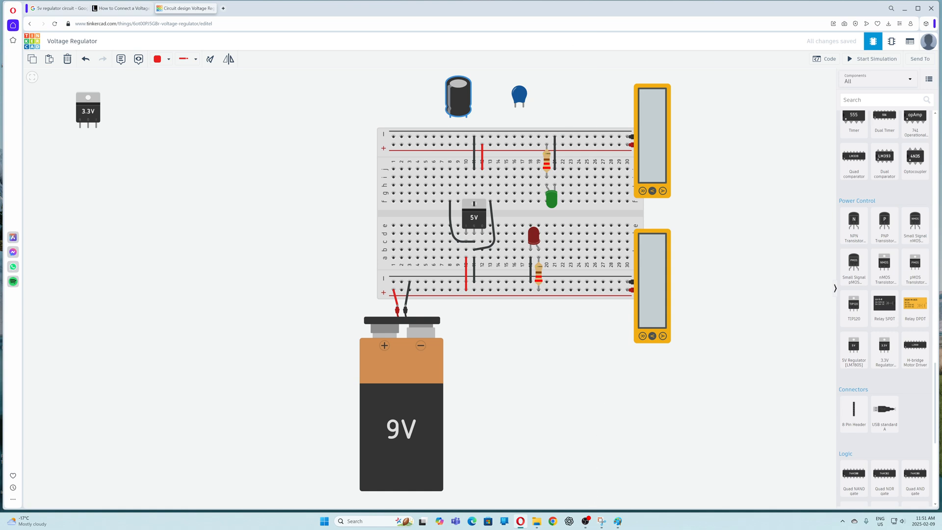
- Bring up the voltage regulator schematic snapshot to compare with the breadboard, then move it out of the way
left_click(602, 521)
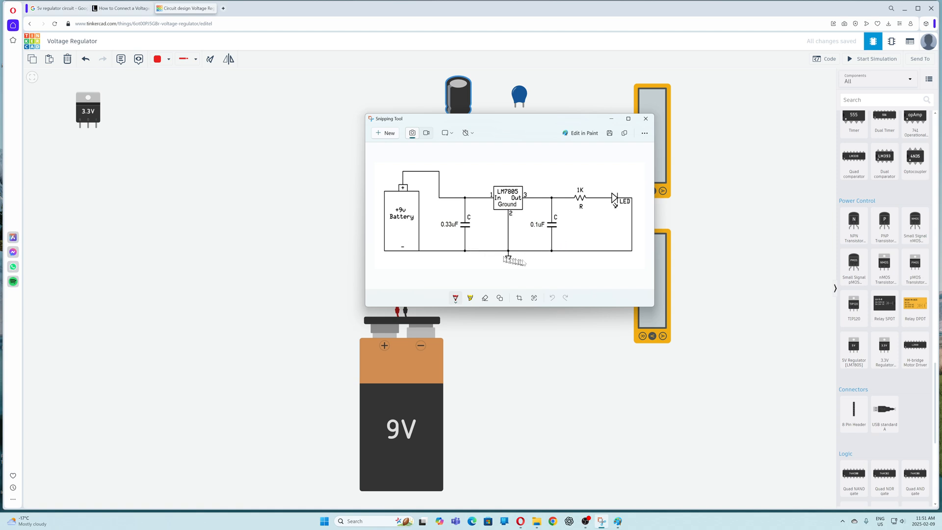
left_click_drag(557, 118, 638, 0)
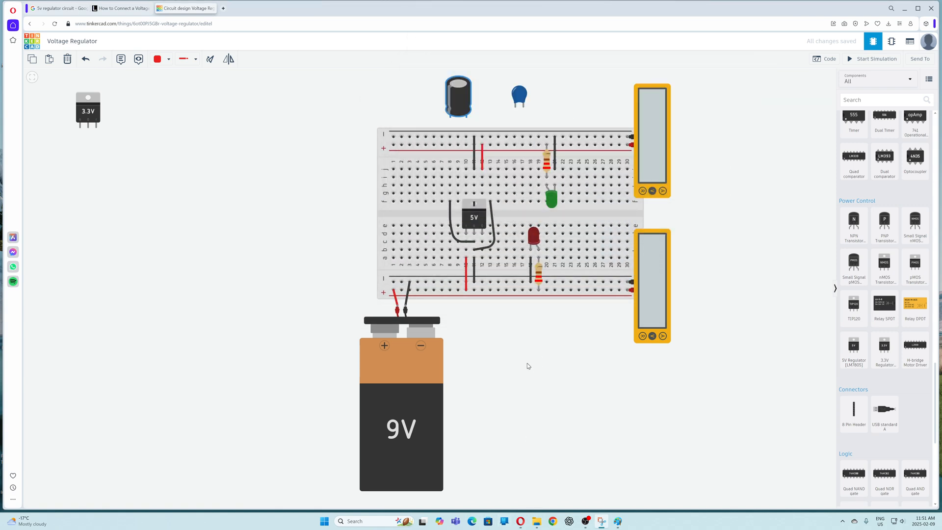
- Inspect the resistance of both LED resistors, deselect them, and start the simulation
left_click(539, 278)
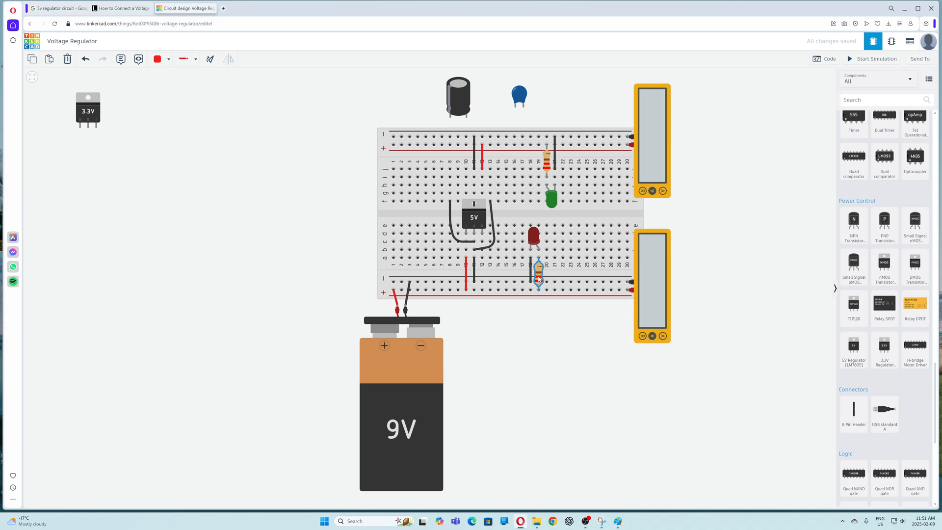
left_click(548, 167)
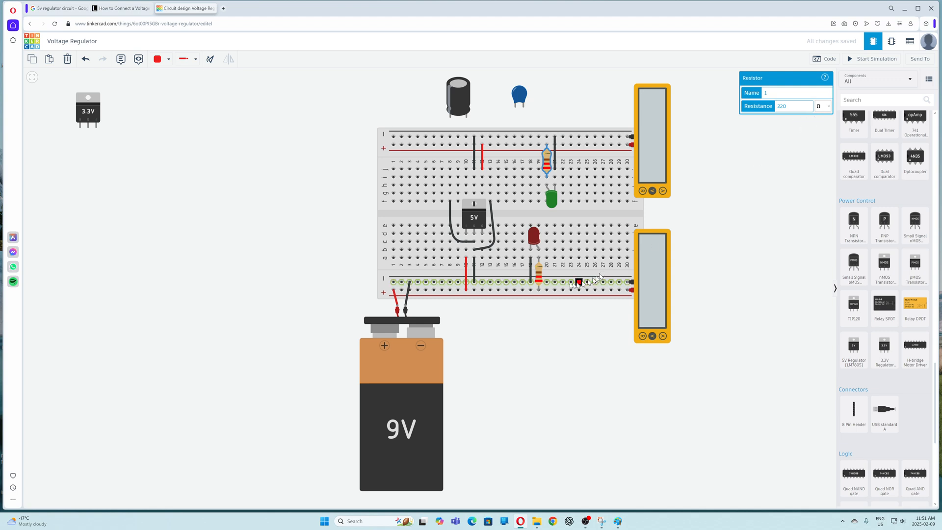
left_click(539, 272)
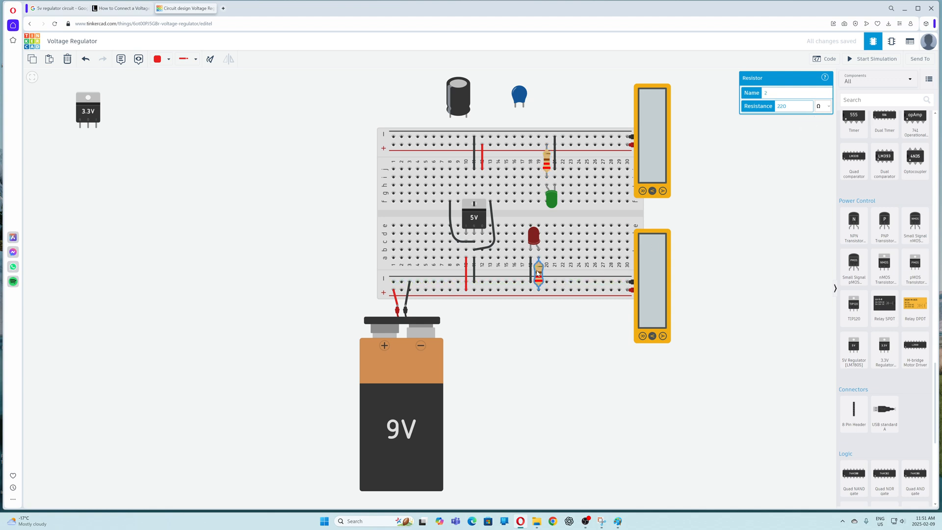
left_click(763, 251)
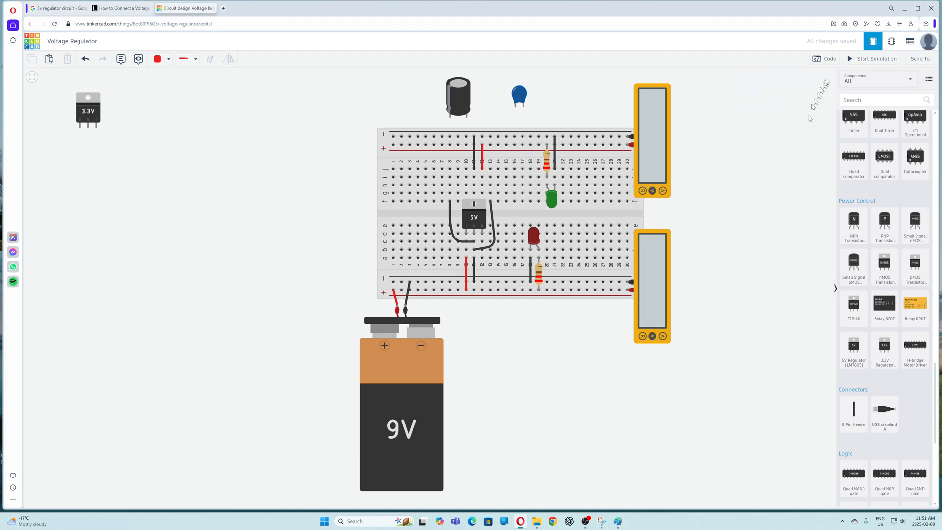
left_click(864, 59)
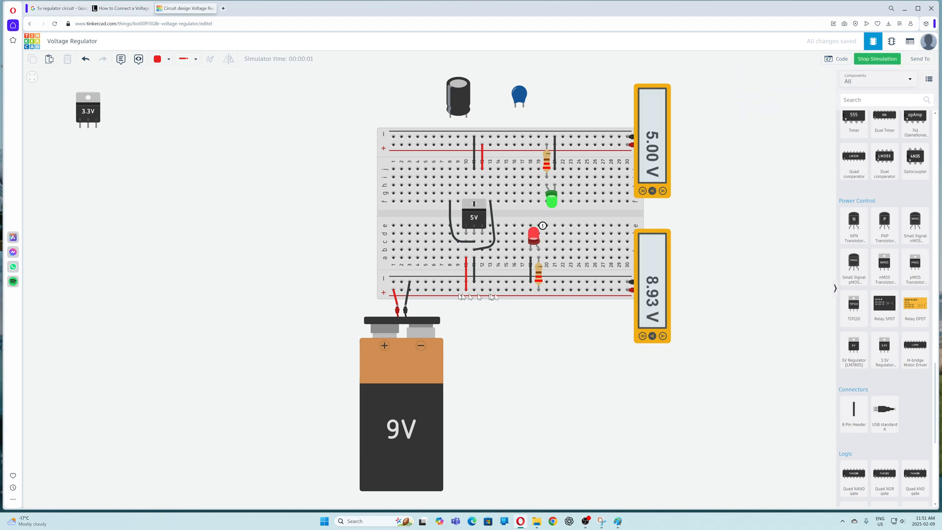